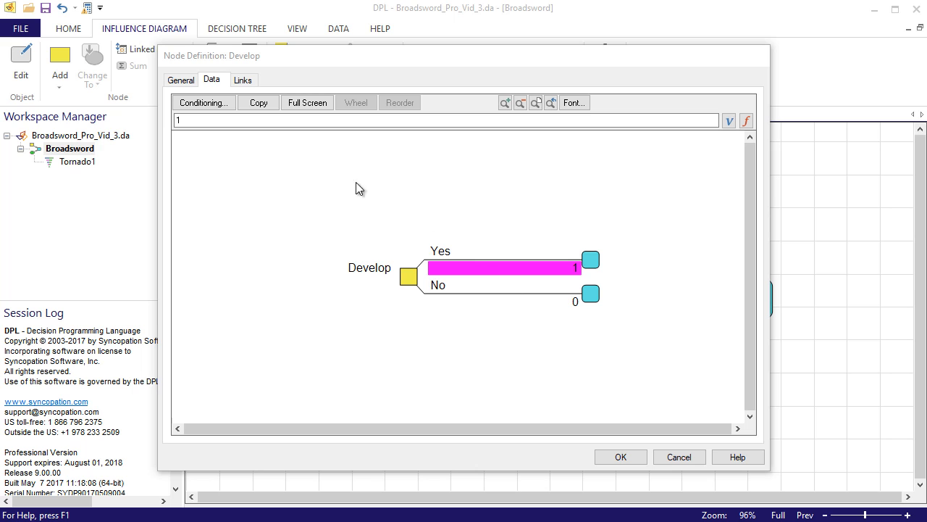
Link the Develop node's calculation to the Develop range on the Summary sheet of the Excel workbook BroadswordPro.xlsx
{"action": "left_click", "coordinate": [246, 81]}
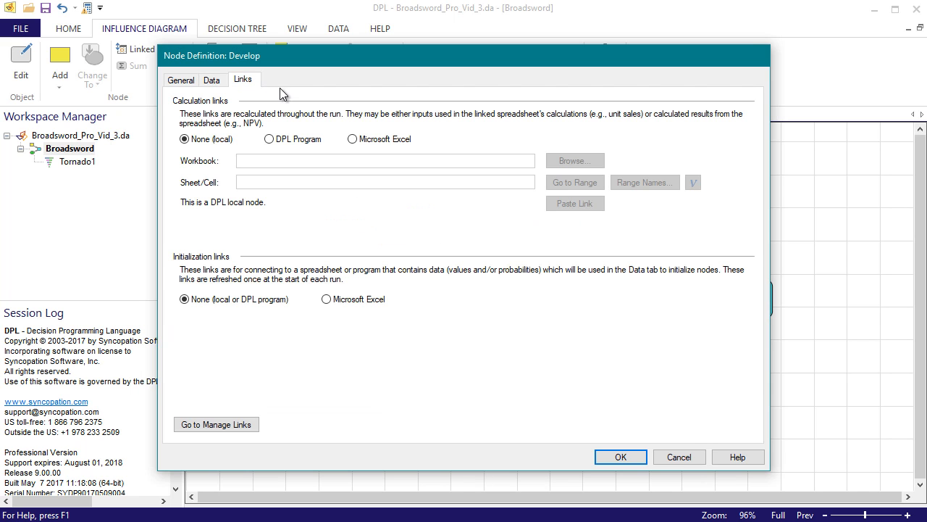
{"action": "left_click", "coordinate": [352, 140]}
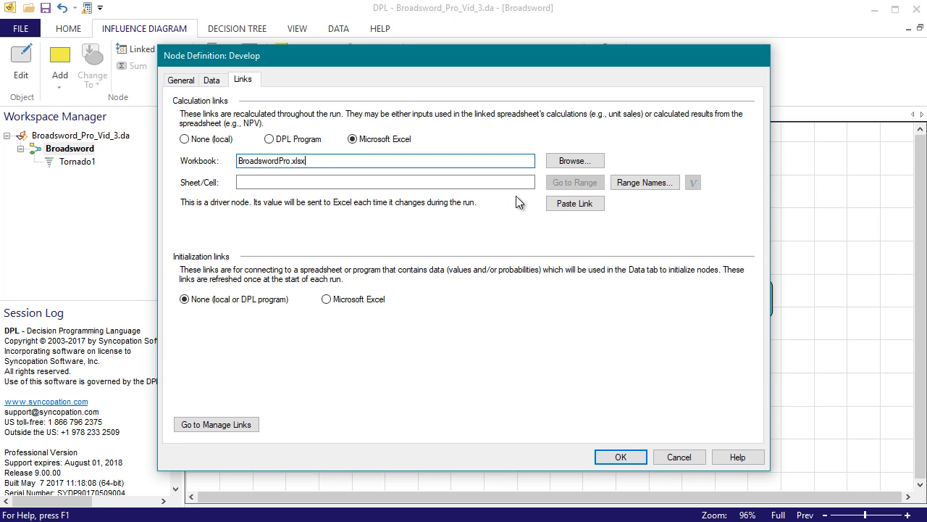
{"action": "left_click", "coordinate": [632, 185]}
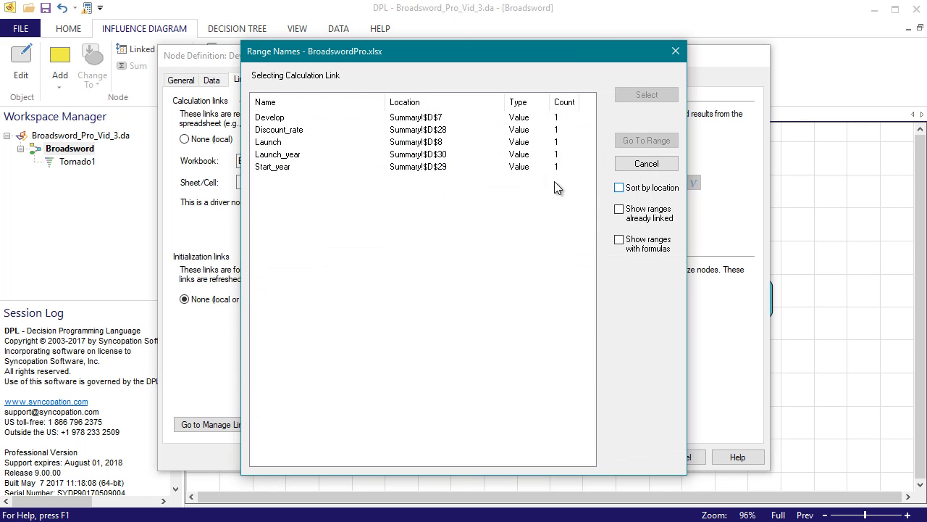
{"action": "left_click", "coordinate": [286, 119]}
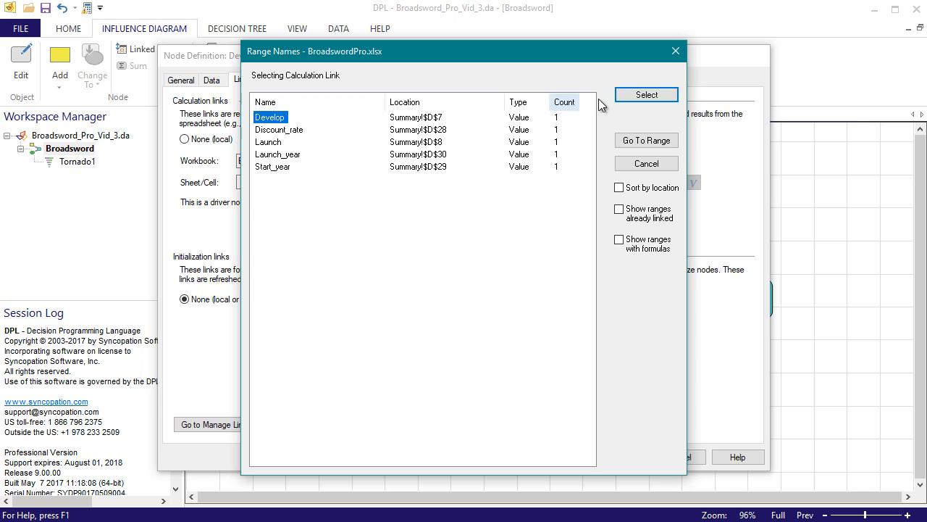
{"action": "left_click", "coordinate": [638, 97]}
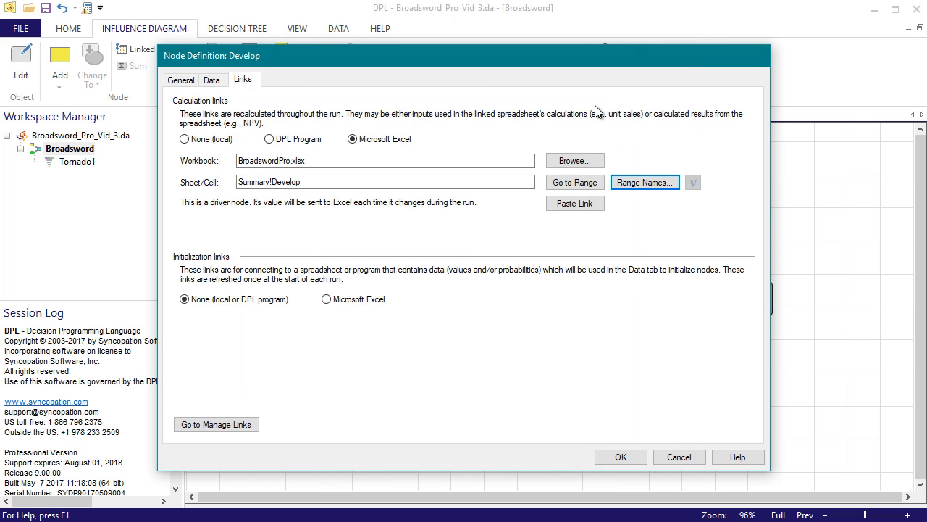
{"action": "left_click", "coordinate": [612, 458]}
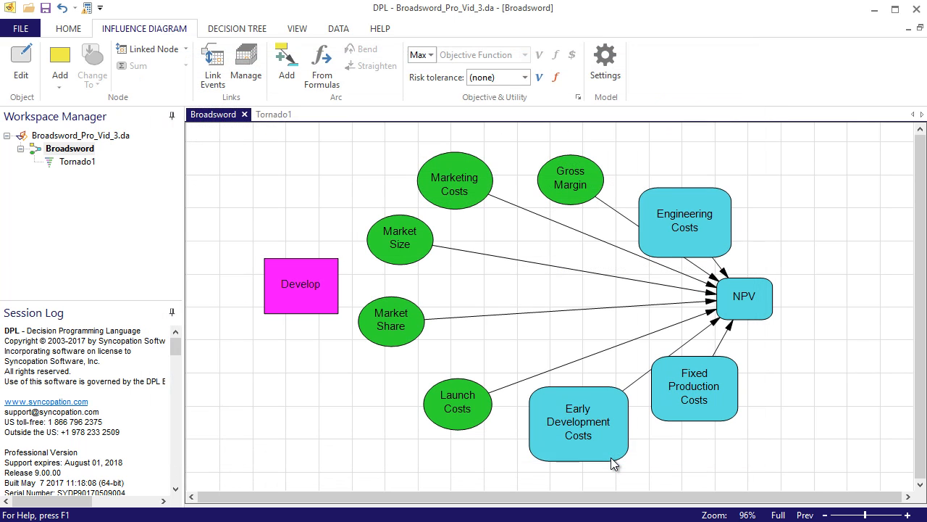
{"action": "left_click", "coordinate": [350, 375]}
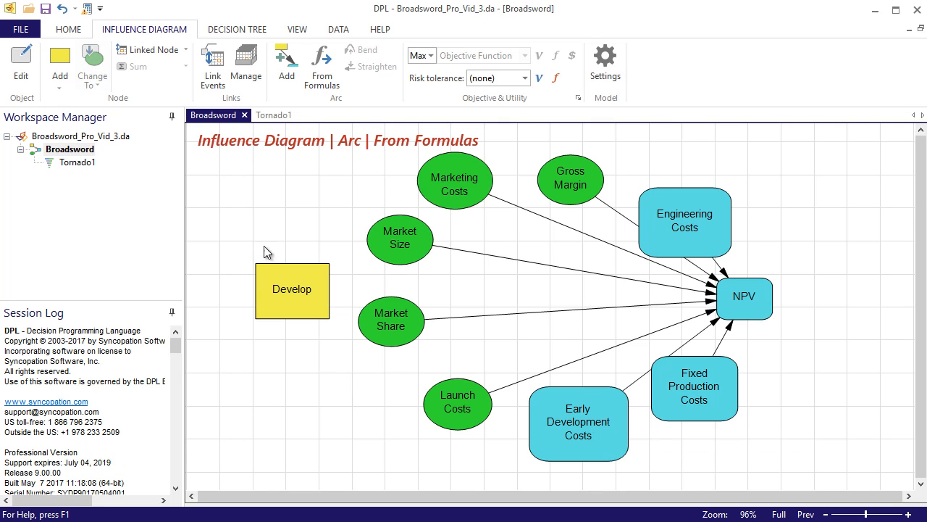
Add the missing influence arc from Develop to NPV based on formulas and display the model's decision tree
{"action": "left_click", "coordinate": [323, 61]}
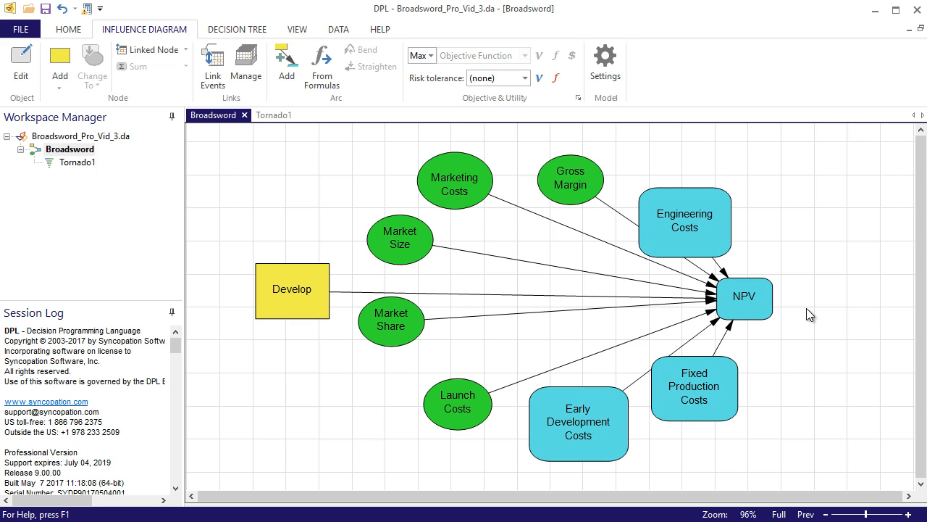
{"action": "key", "text": "Tab"}
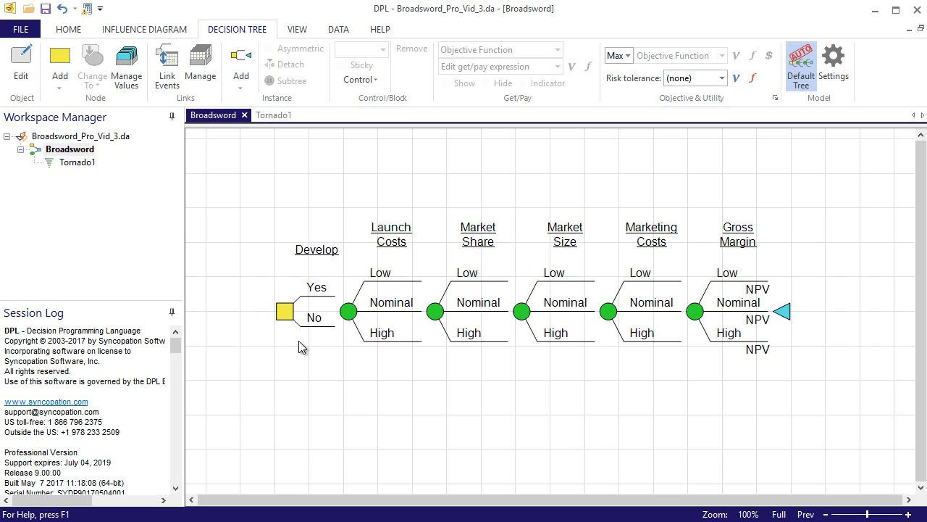
Run a decision analysis with Risk Profile and Policy Tree outputs, without Init Dec Alts, accepting default probabilities for the three-outcome chance nodes
{"action": "left_click", "coordinate": [75, 31]}
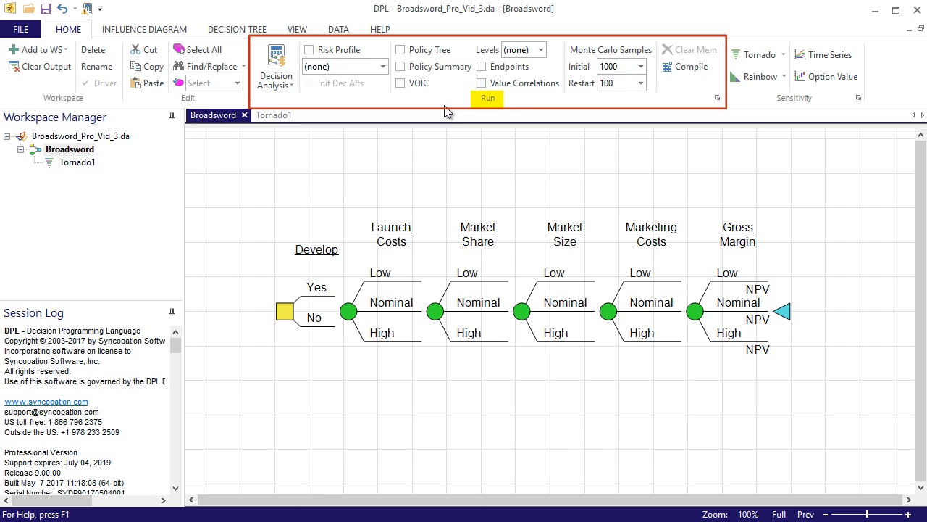
{"action": "left_click", "coordinate": [310, 50]}
{"action": "left_click", "coordinate": [402, 51]}
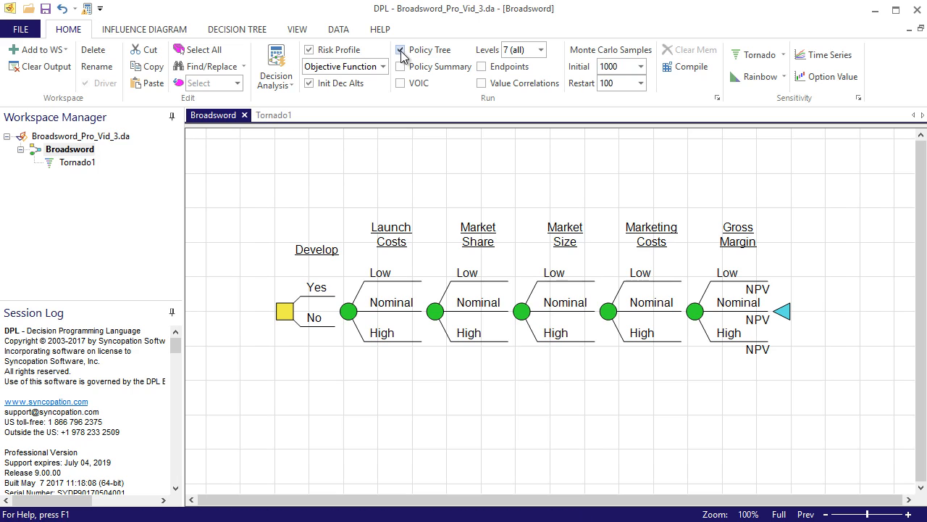
{"action": "left_click", "coordinate": [309, 84]}
{"action": "left_click", "coordinate": [284, 67]}
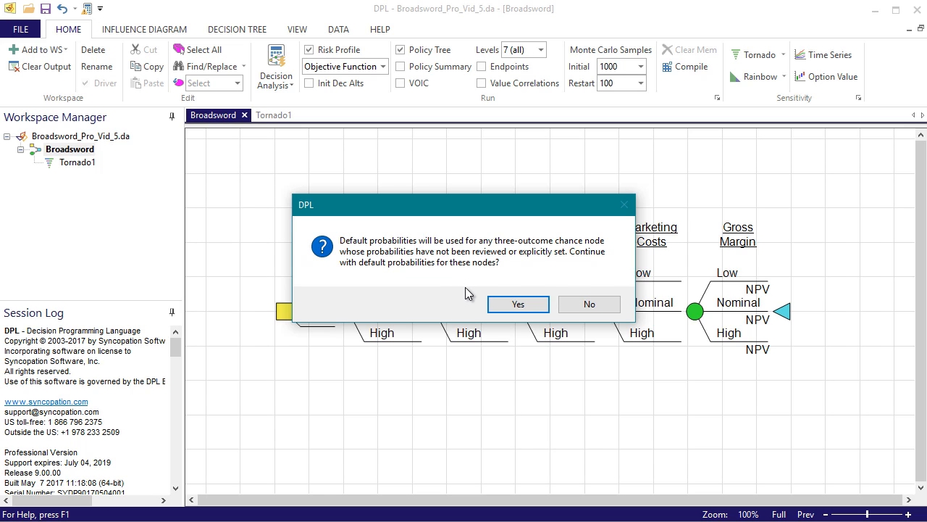
{"action": "left_click", "coordinate": [518, 304]}
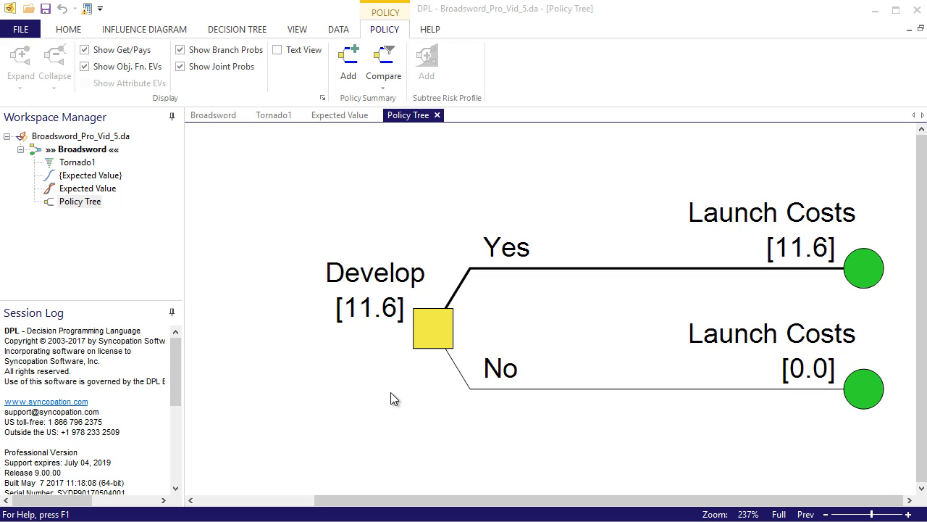
Expand the Launch Costs node on the policy tree's Yes branch with the Expand to Level command
{"action": "left_click", "coordinate": [866, 274]}
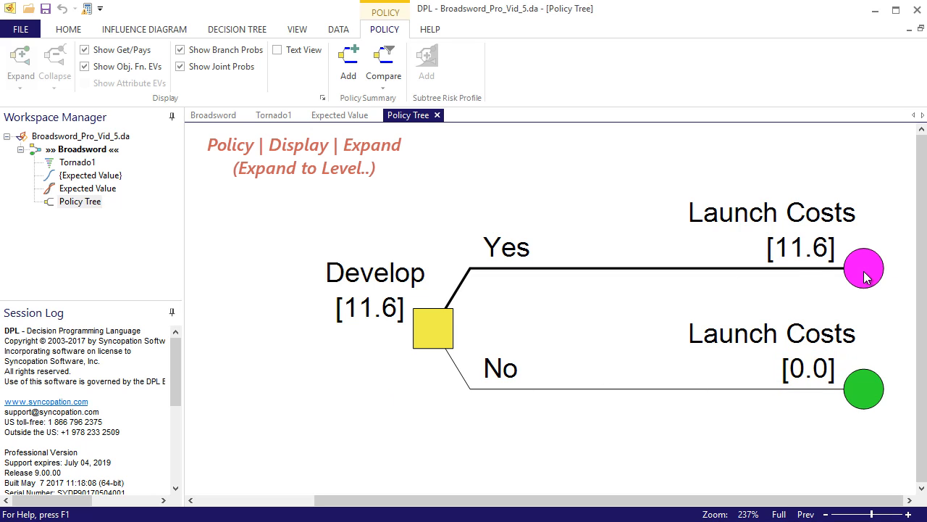
{"action": "left_click", "coordinate": [21, 85]}
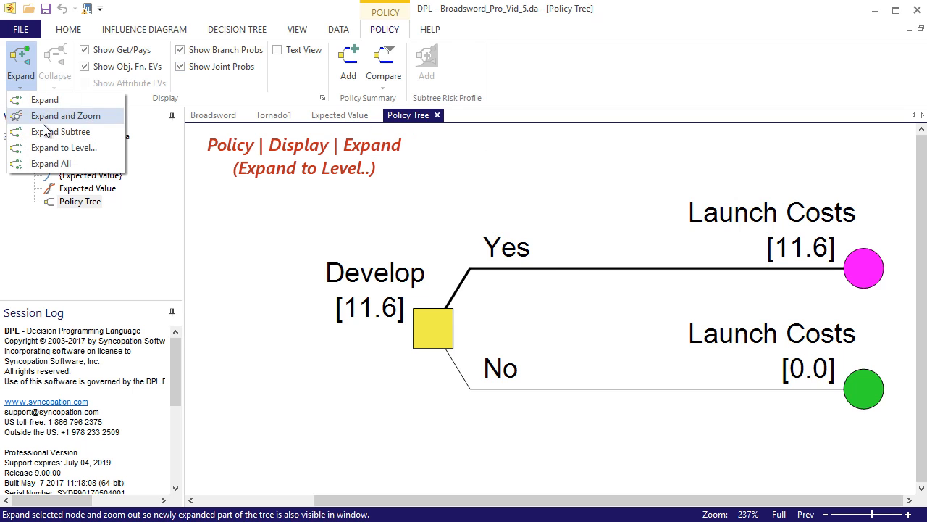
{"action": "left_click", "coordinate": [49, 145]}
{"action": "left_click", "coordinate": [431, 292]}
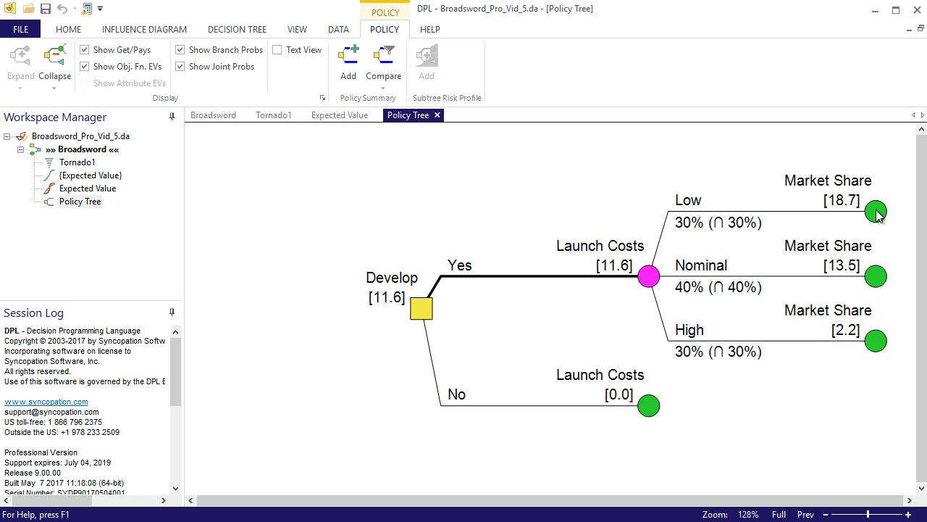
Expand the entire subtree of the Market Share node on the Low Launch Costs branch and fit the whole policy tree in view
{"action": "left_click", "coordinate": [630, 213]}
{"action": "scroll", "coordinate": [631, 213], "scroll_direction": "right", "scroll_amount": 2}
{"action": "right_click", "coordinate": [789, 210]}
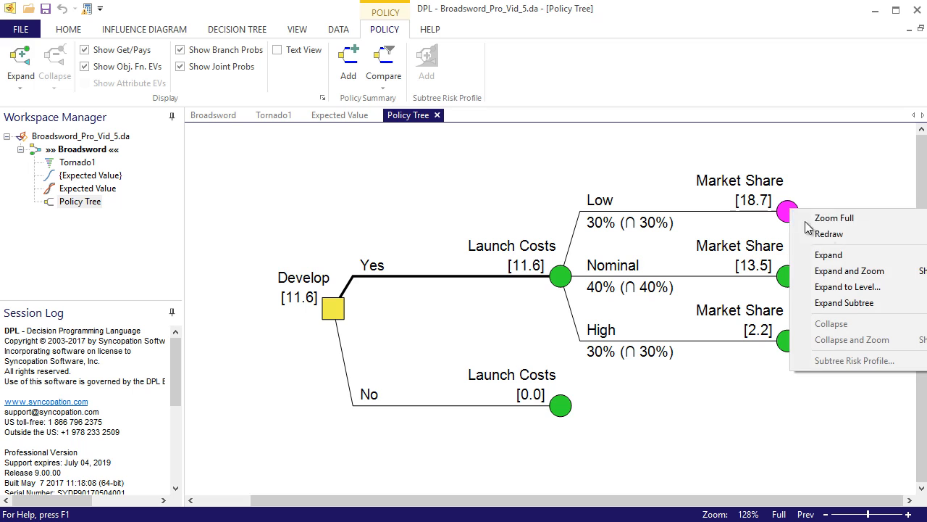
{"action": "left_click", "coordinate": [844, 302]}
{"action": "right_click", "coordinate": [672, 278]}
{"action": "left_click", "coordinate": [696, 288]}
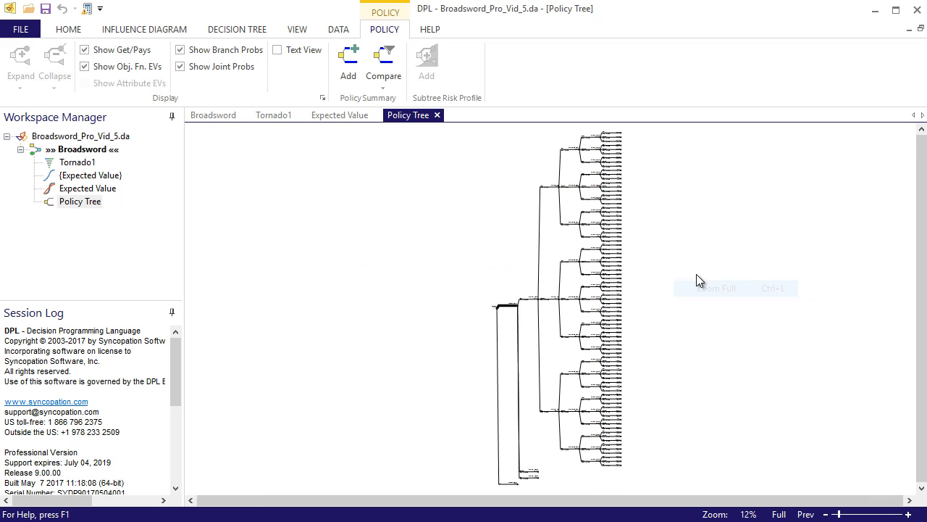
Examine the endpoint values of the expanded subtree and collapse the policy tree back to Develop's two Launch Costs nodes
{"action": "left_click", "coordinate": [639, 187]}
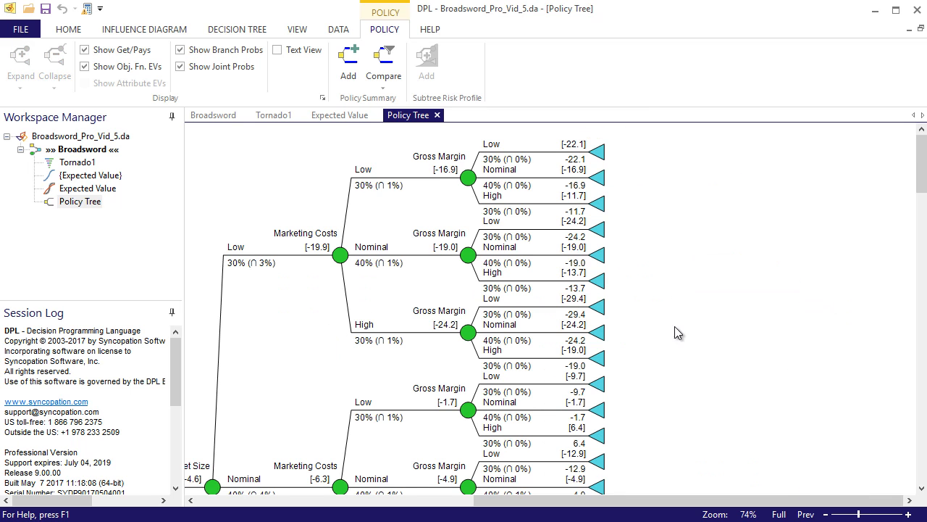
{"action": "scroll", "coordinate": [675, 331], "scroll_direction": "down", "scroll_amount": 5}
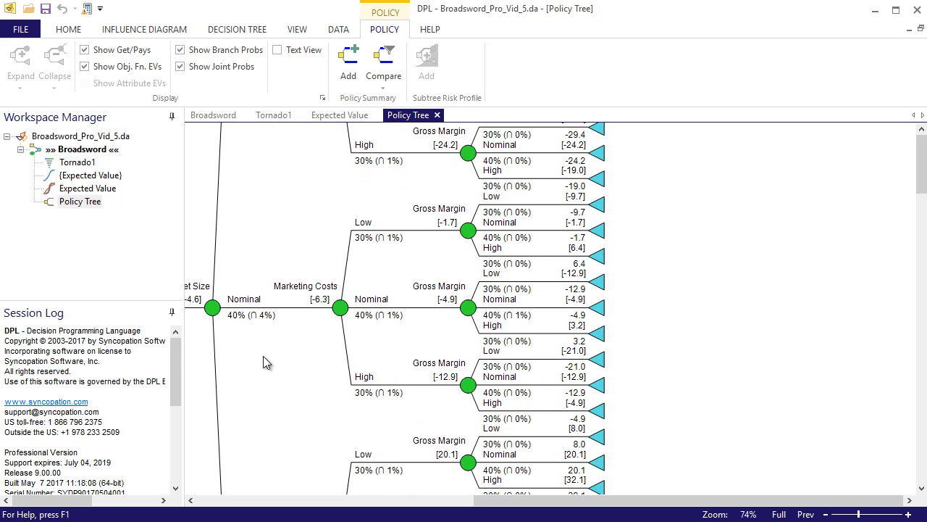
{"action": "right_click", "coordinate": [295, 355]}
{"action": "left_click", "coordinate": [299, 356]}
{"action": "left_click_drag", "start_coordinate": [508, 290], "coordinate": [528, 314]}
{"action": "right_click", "coordinate": [544, 352]}
{"action": "left_click", "coordinate": [596, 461]}
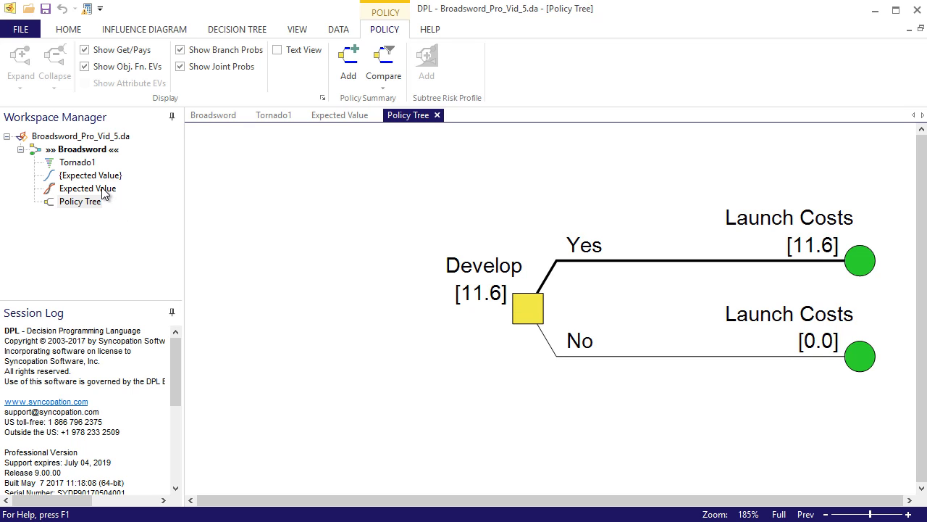
View the Expected Value cumulative risk profile chart and the Tornado1 sensitivity chart
{"action": "double_click", "coordinate": [102, 190]}
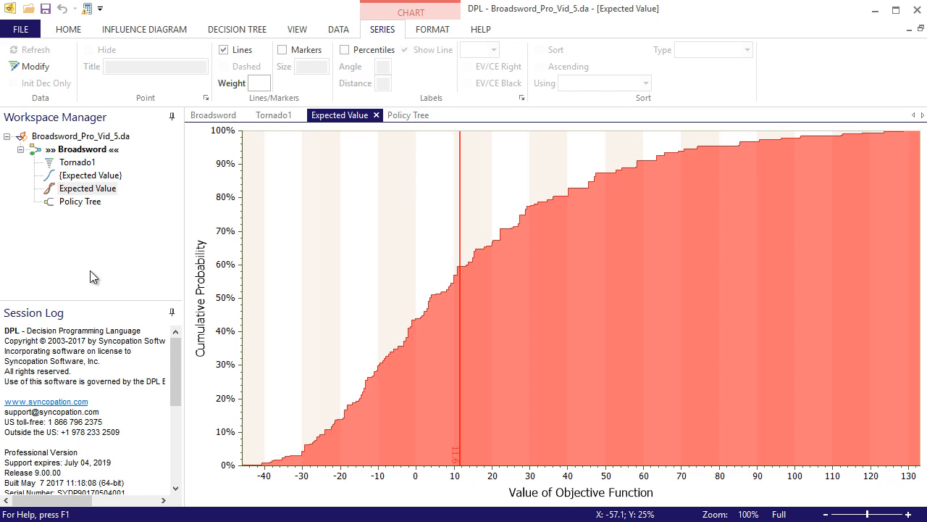
{"action": "left_click", "coordinate": [82, 164]}
{"action": "double_click", "coordinate": [82, 164]}
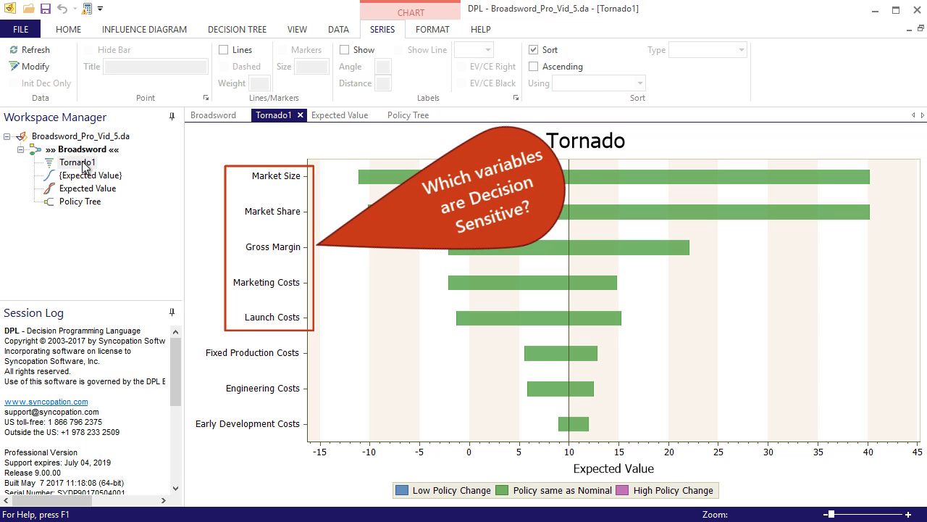
Run a base case tornado on the Broadsword model using the Low, Nominal and High states for all five chance nodes
{"action": "double_click", "coordinate": [87, 150]}
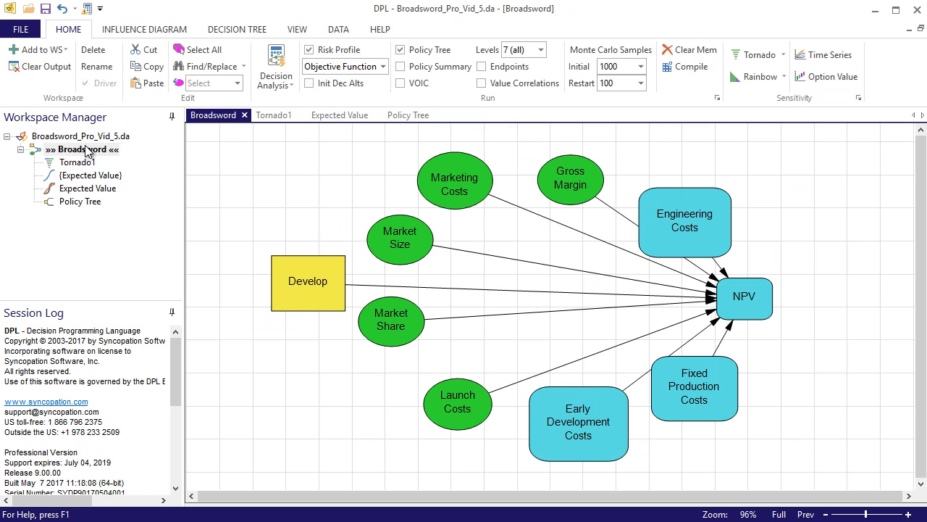
{"action": "left_click", "coordinate": [783, 54]}
{"action": "left_click", "coordinate": [779, 87]}
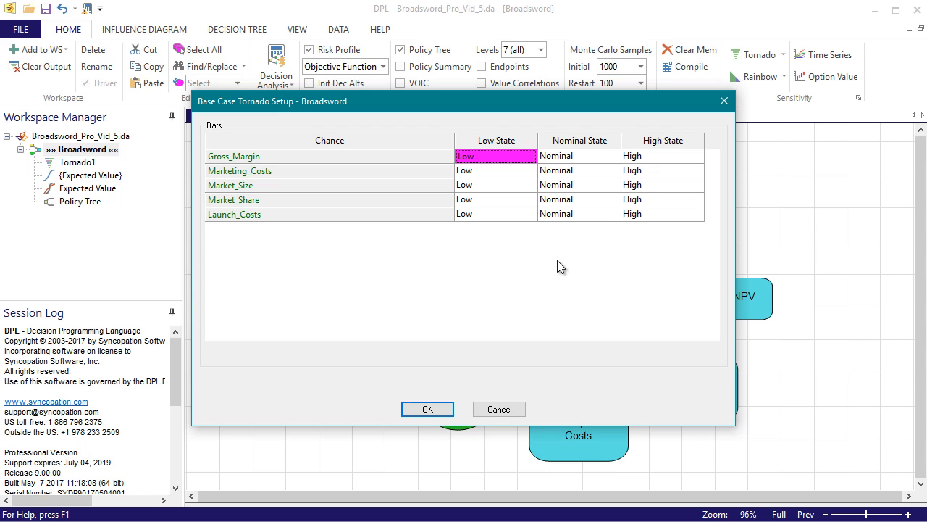
{"action": "left_click", "coordinate": [426, 409]}
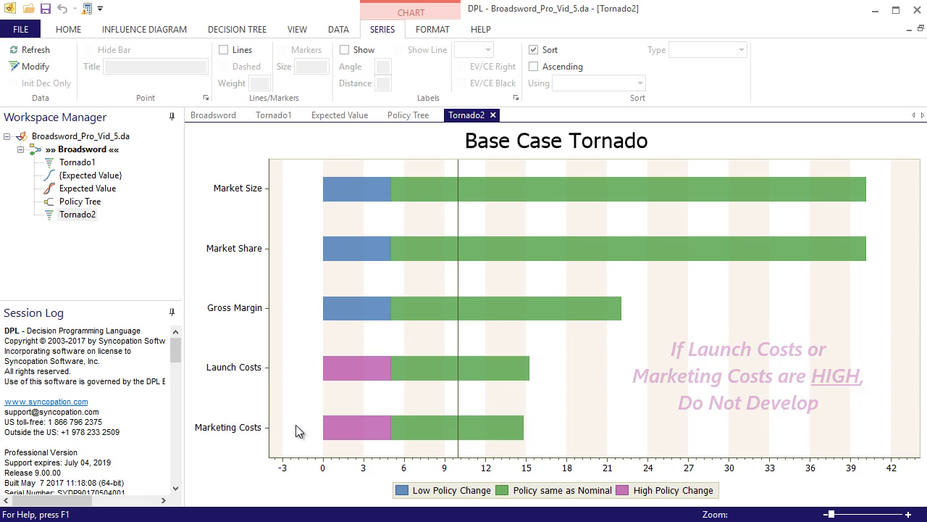
Return to the Broadsword model and open the file commands for saving the workspace
{"action": "double_click", "coordinate": [82, 149]}
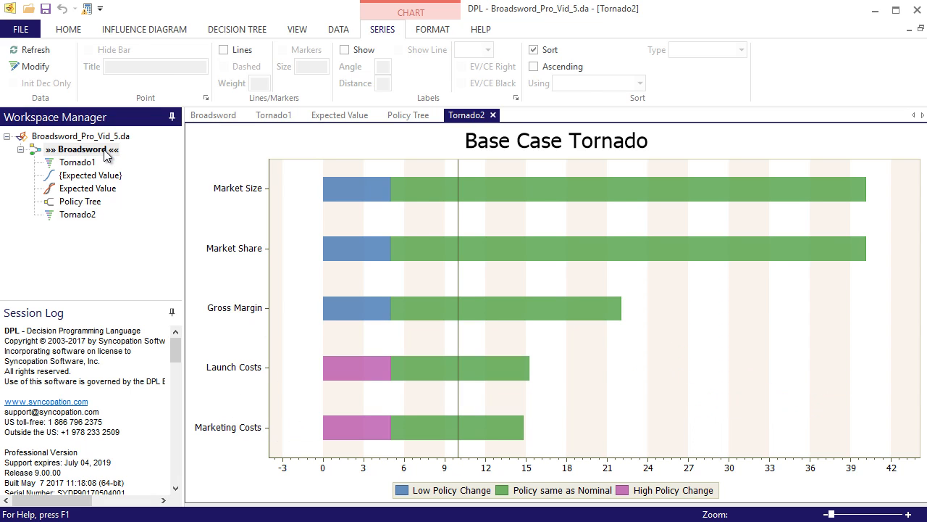
{"action": "left_click", "coordinate": [34, 32]}
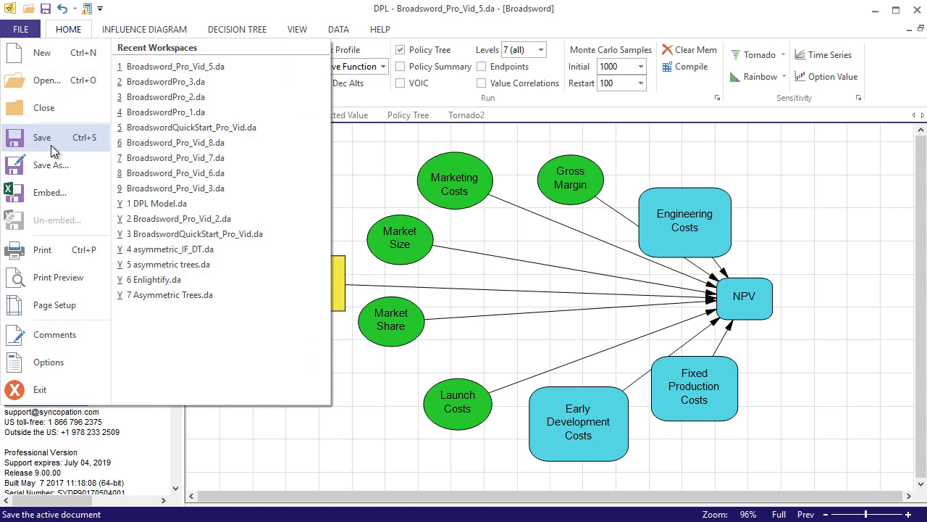